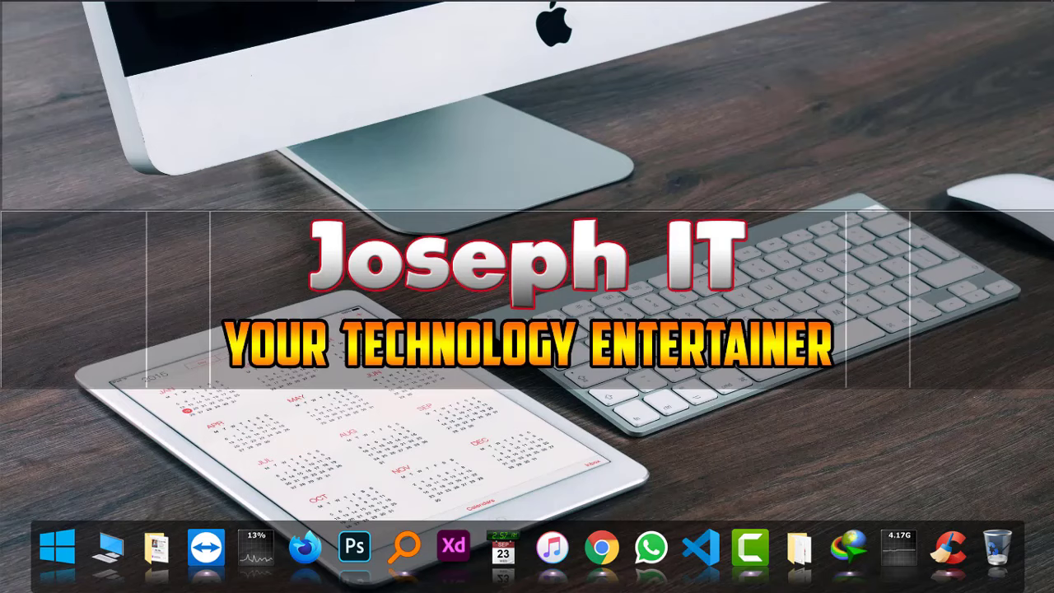
Step: Open iTunes and show the Songs view of the music library
click(552, 547)
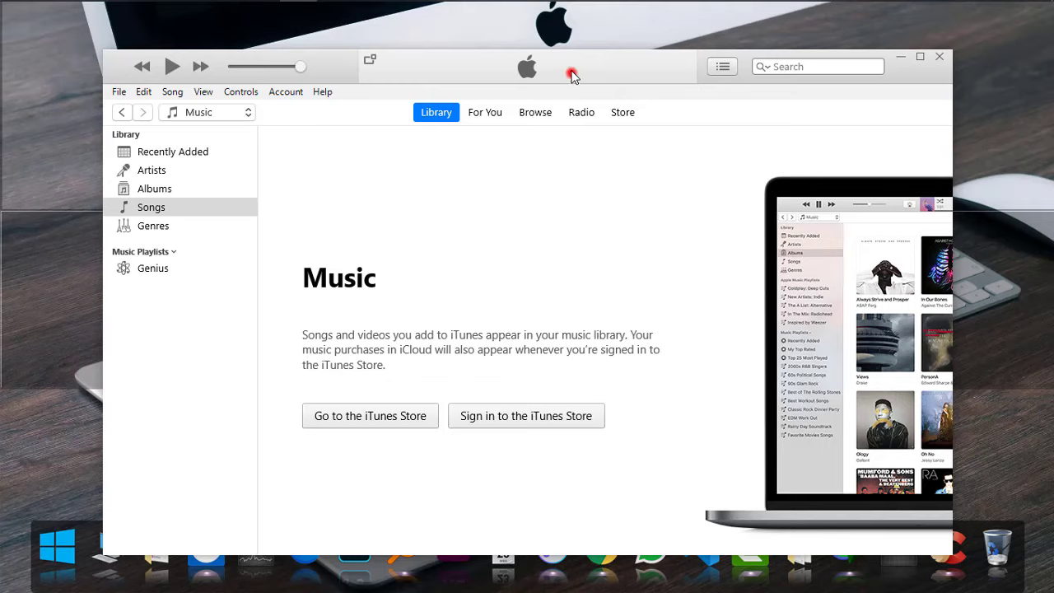
drag(572, 73, 571, 43)
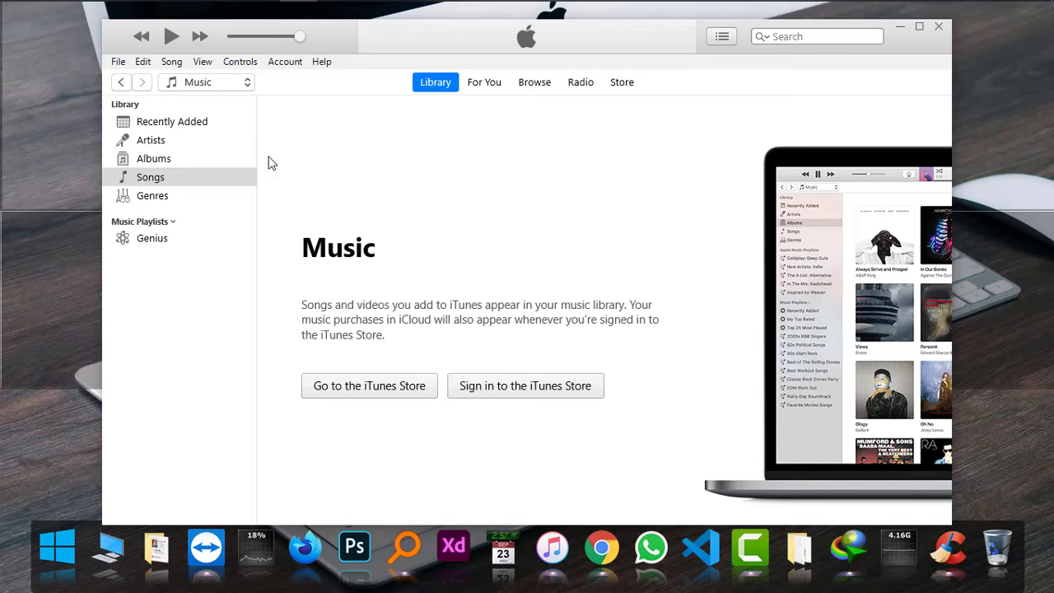
click(157, 177)
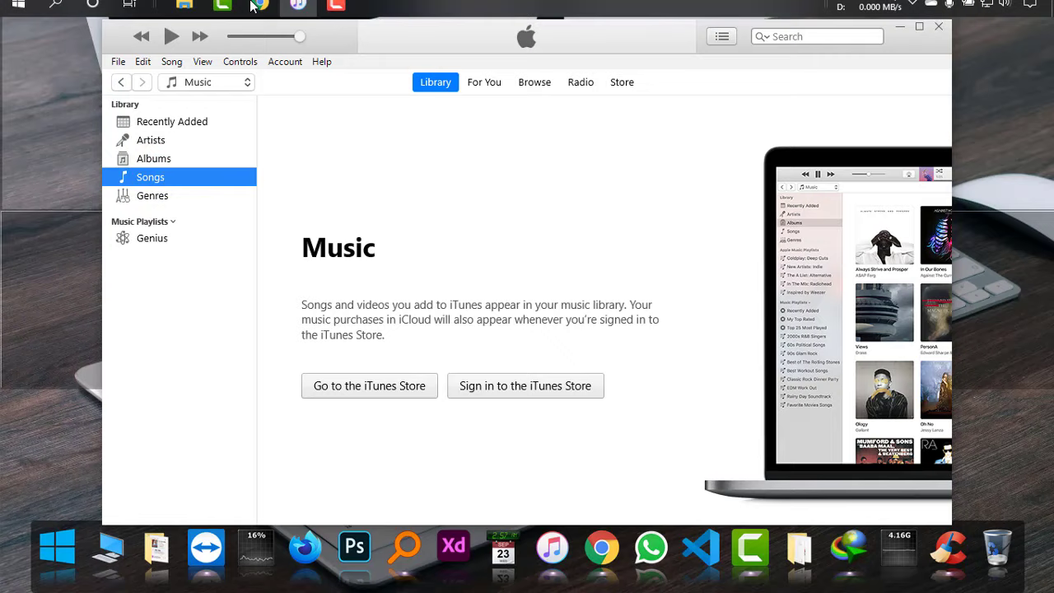
Step: Add the 20 selected MP3 files from New folder on Local Disk (D:) to the iTunes song library
click(191, 24)
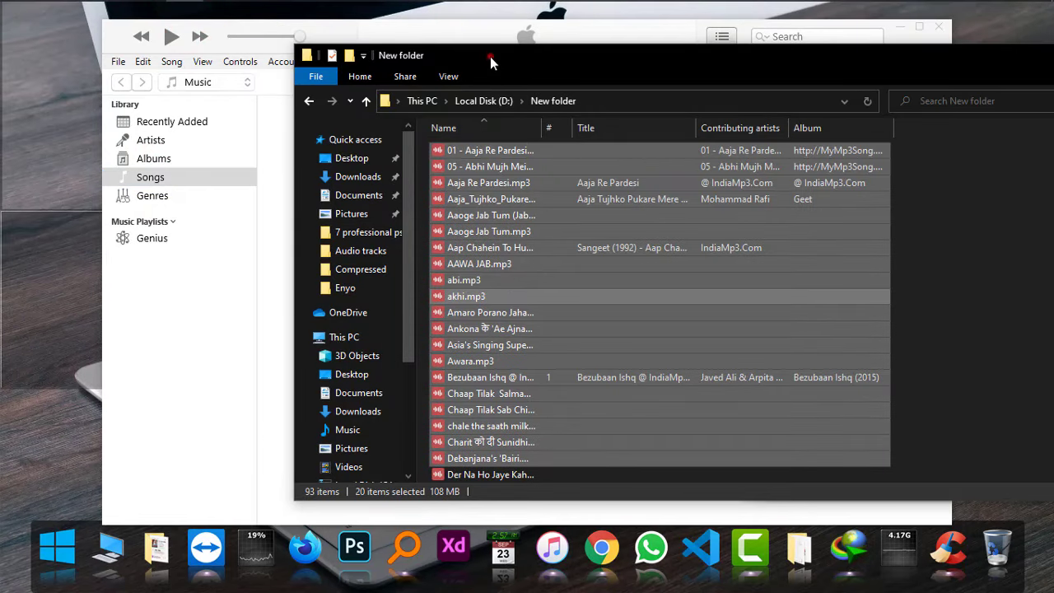
drag(492, 56, 736, 74)
drag(778, 237, 450, 258)
click(384, 258)
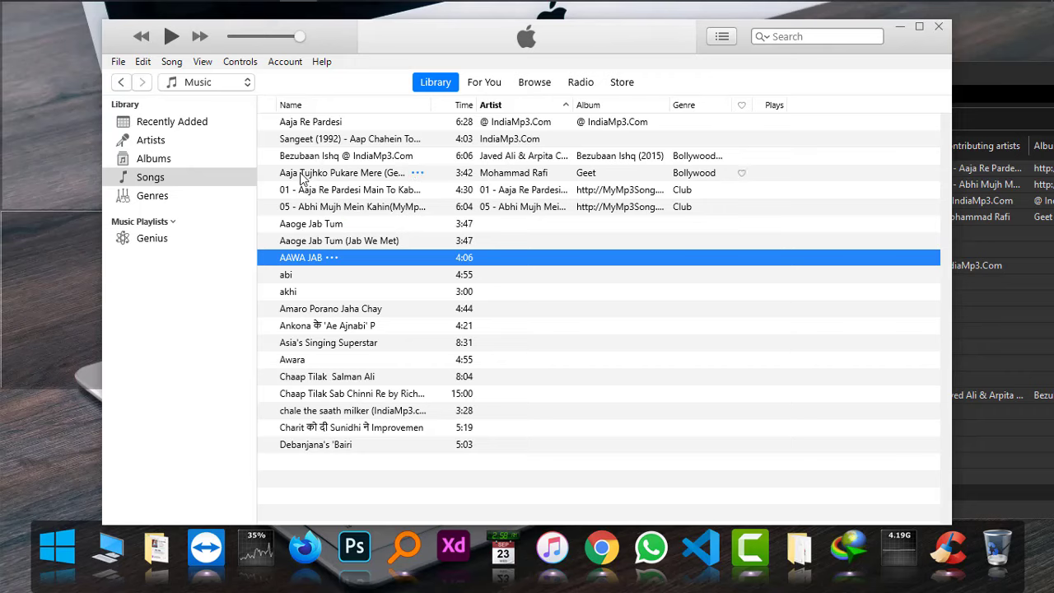
click(365, 274)
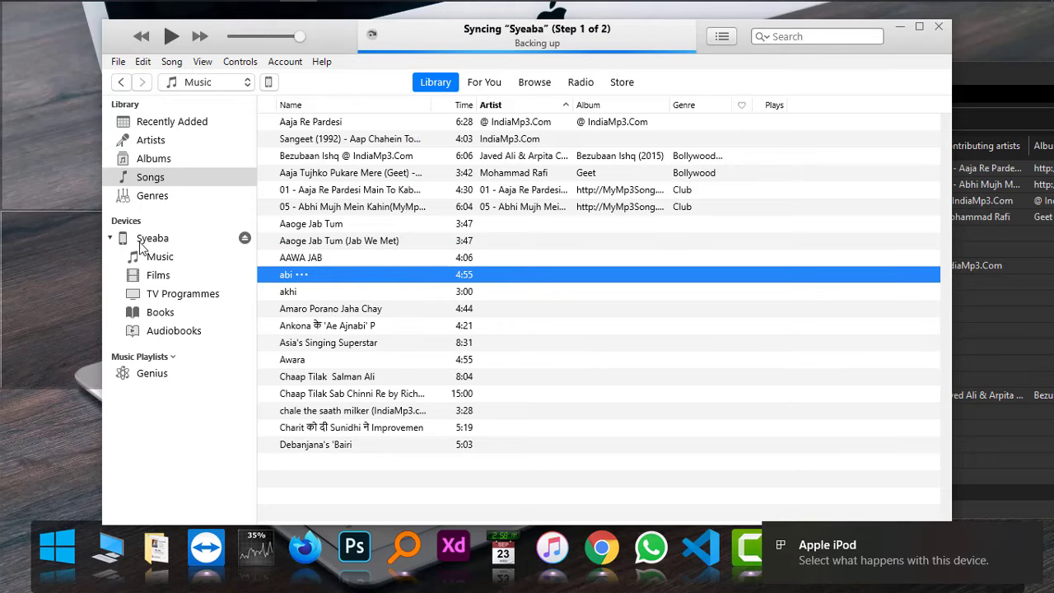
Step: Review the connected iPod's summary, backup and sync options, and return to the music library
click(270, 83)
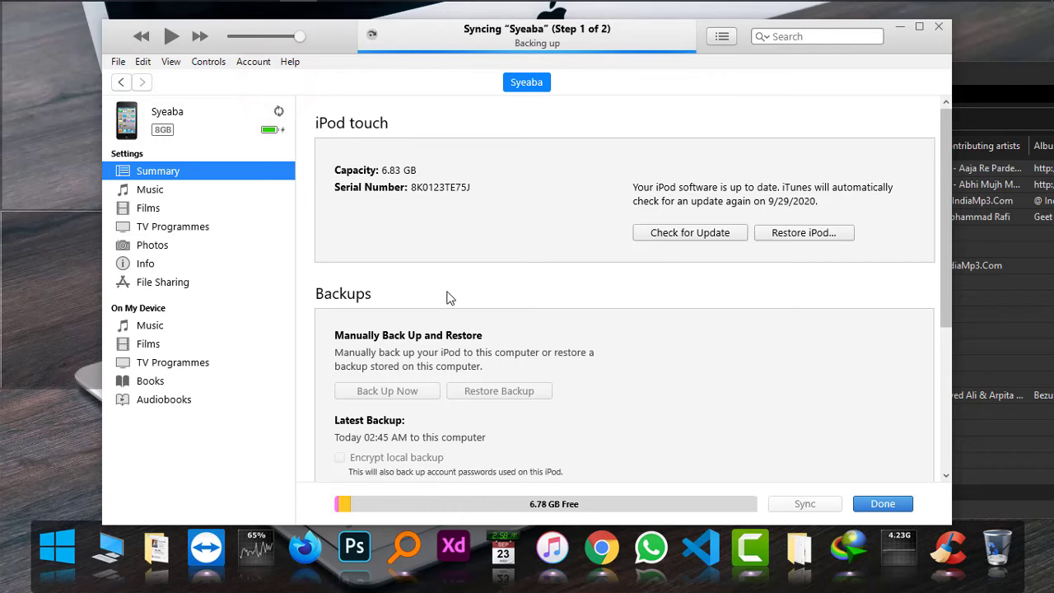
scroll(450, 298, down, 3)
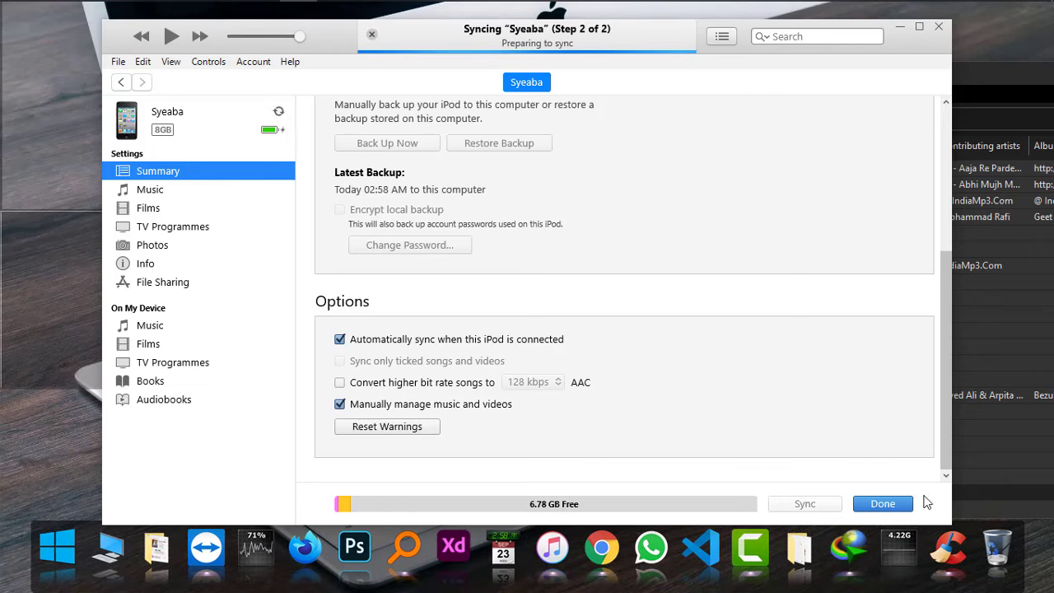
click(899, 504)
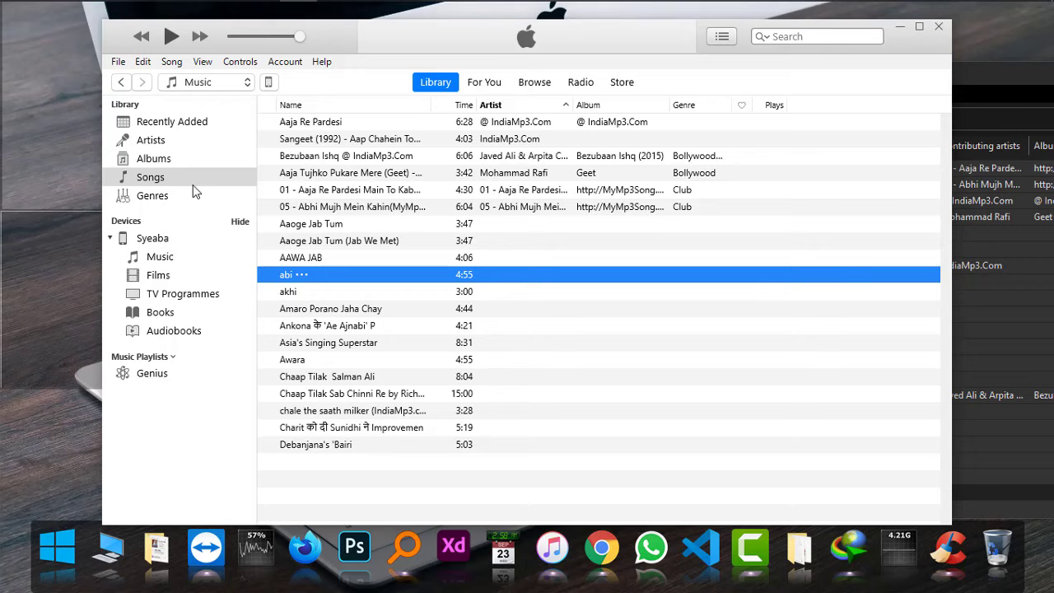
Step: Copy all songs in the library to the connected iPod and view the device's music list
click(195, 181)
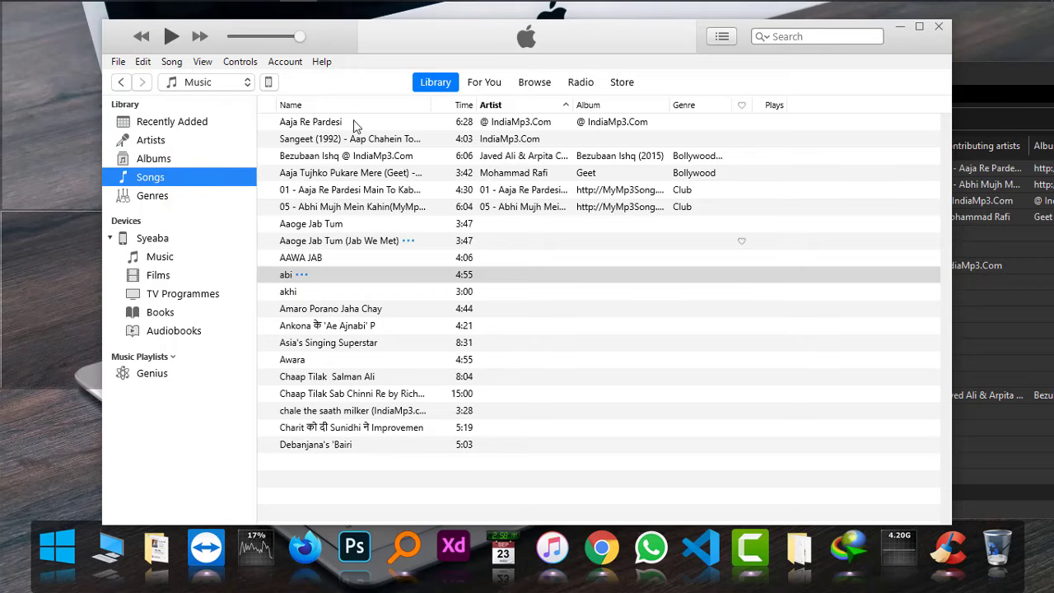
click(343, 378)
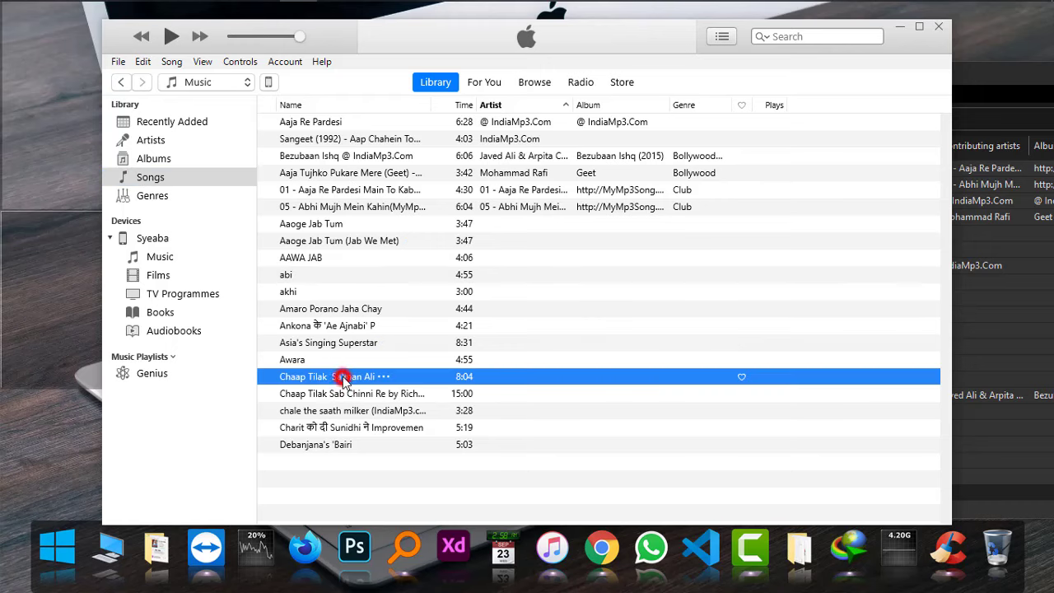
key(ctrl+a)
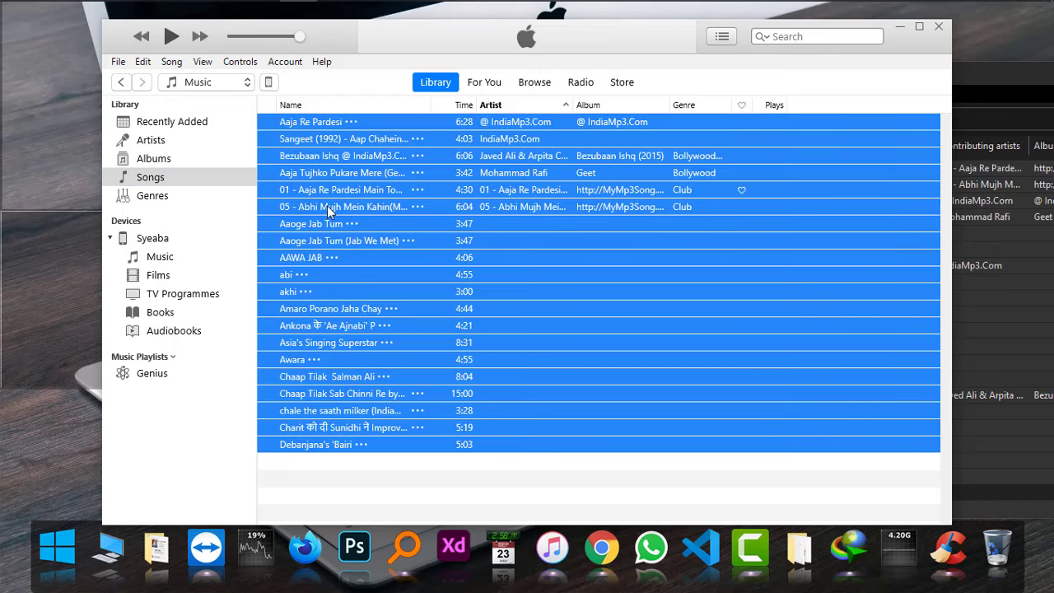
drag(328, 209, 193, 263)
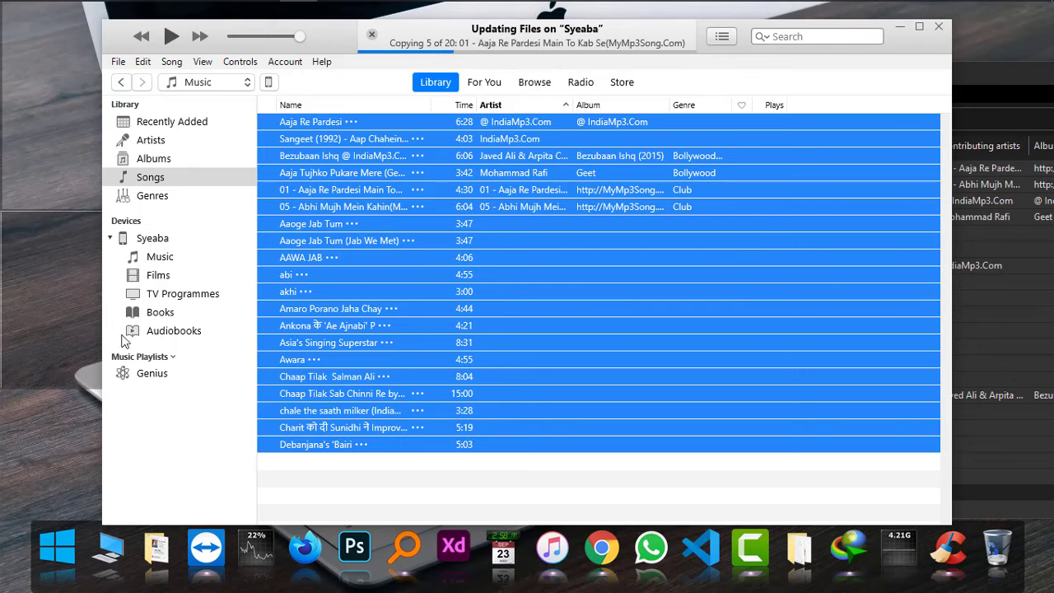
click(180, 256)
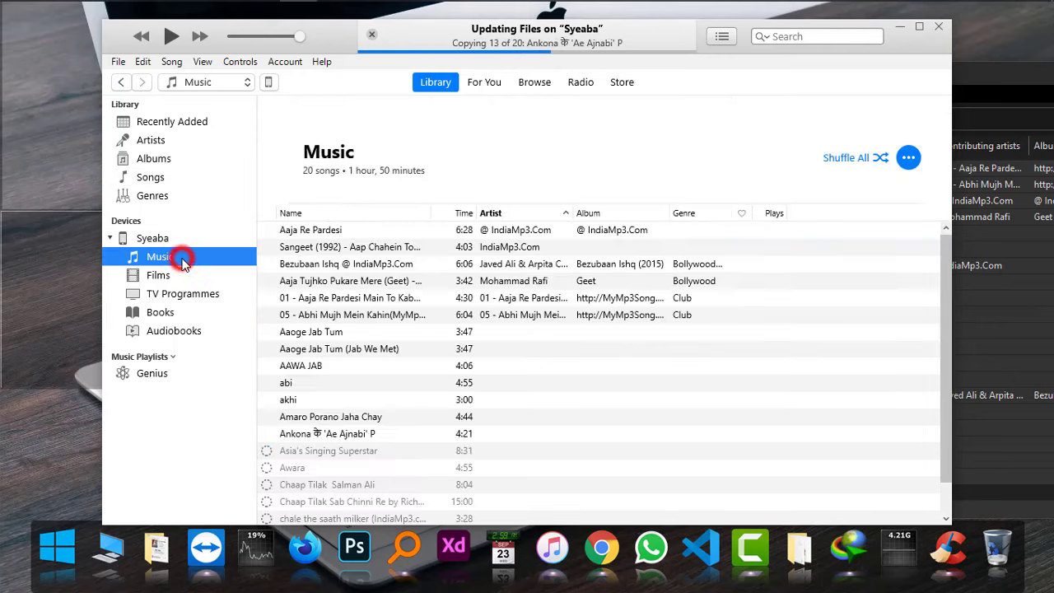
scroll(343, 330, down, 1)
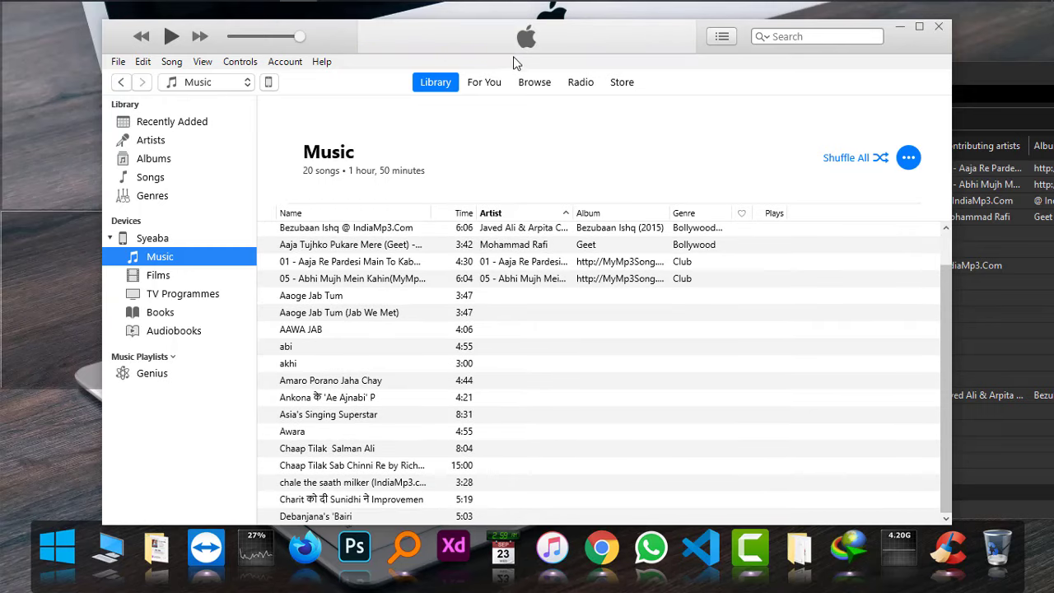
Step: Add the 15 MP3 files from "Der Na Ho Jaye Kah..." through "Main Kangna Khan..." to the song library and minimise the folder window
click(165, 179)
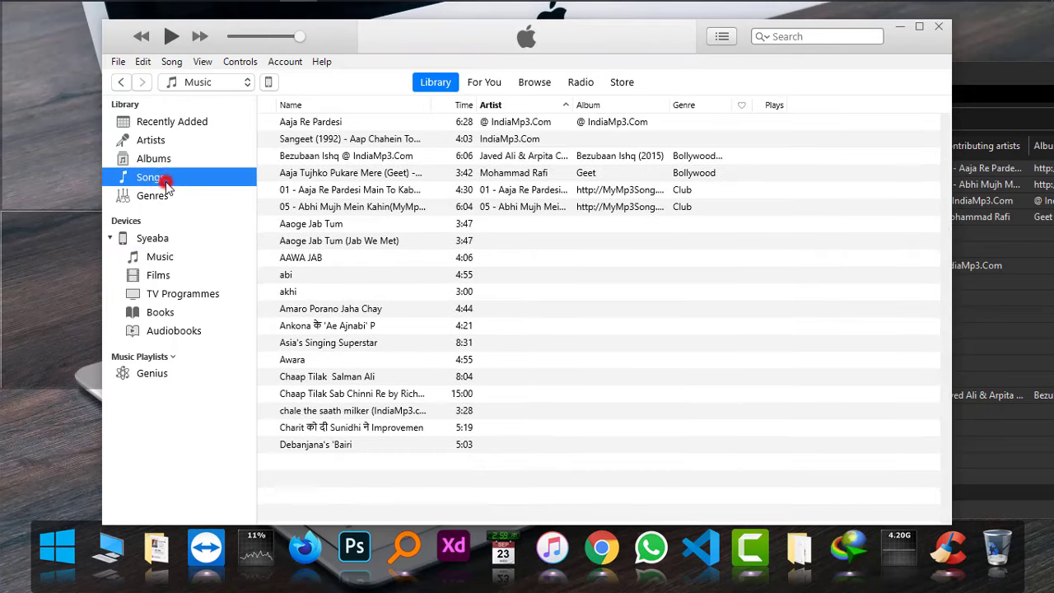
click(972, 70)
scroll(708, 298, down, 8)
scroll(674, 235, up, 1)
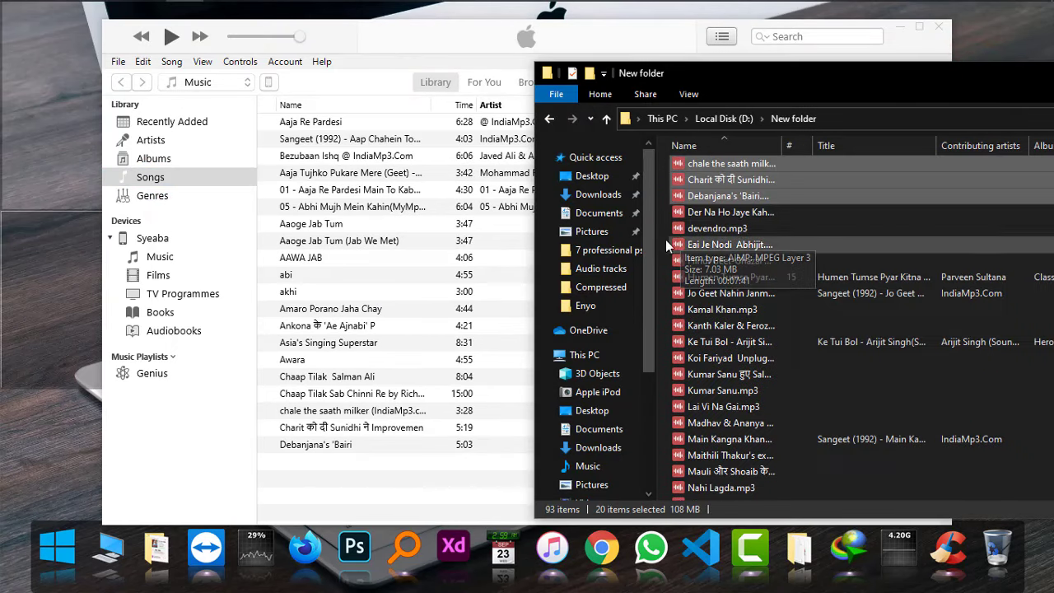
drag(665, 211, 721, 444)
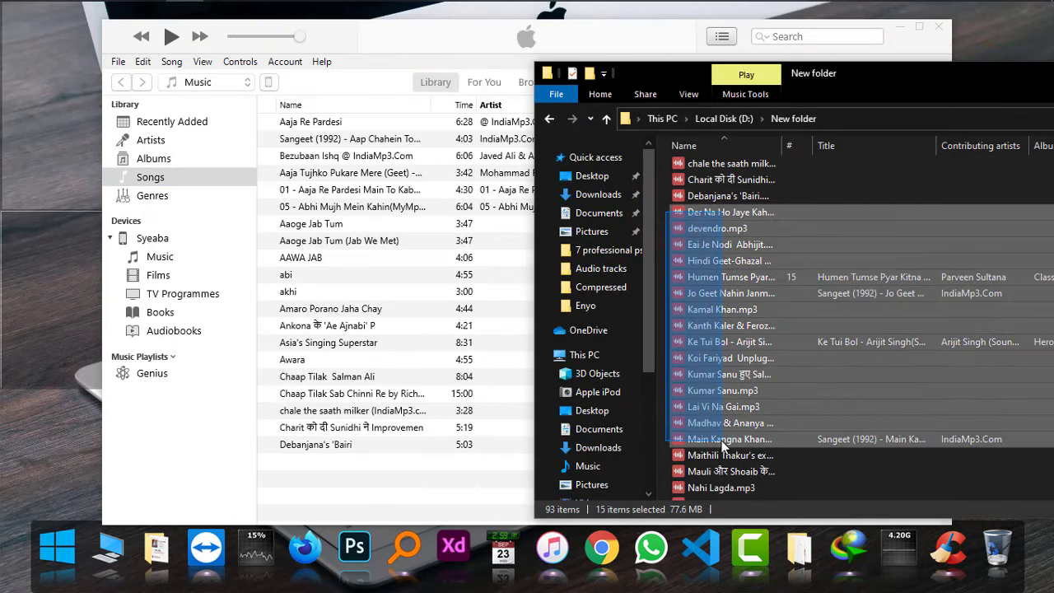
drag(729, 294, 379, 491)
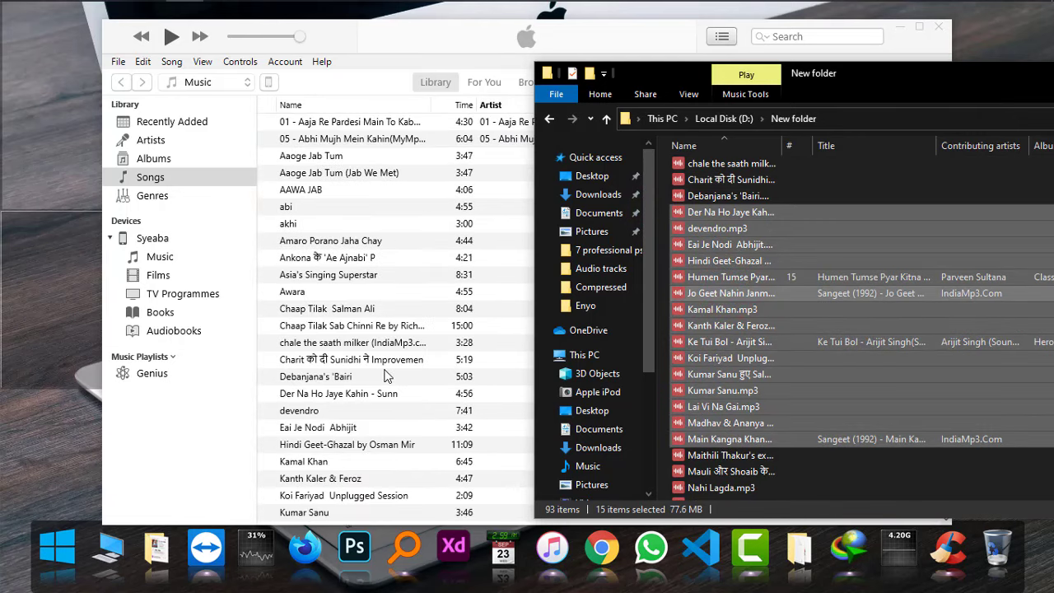
right_click(665, 82)
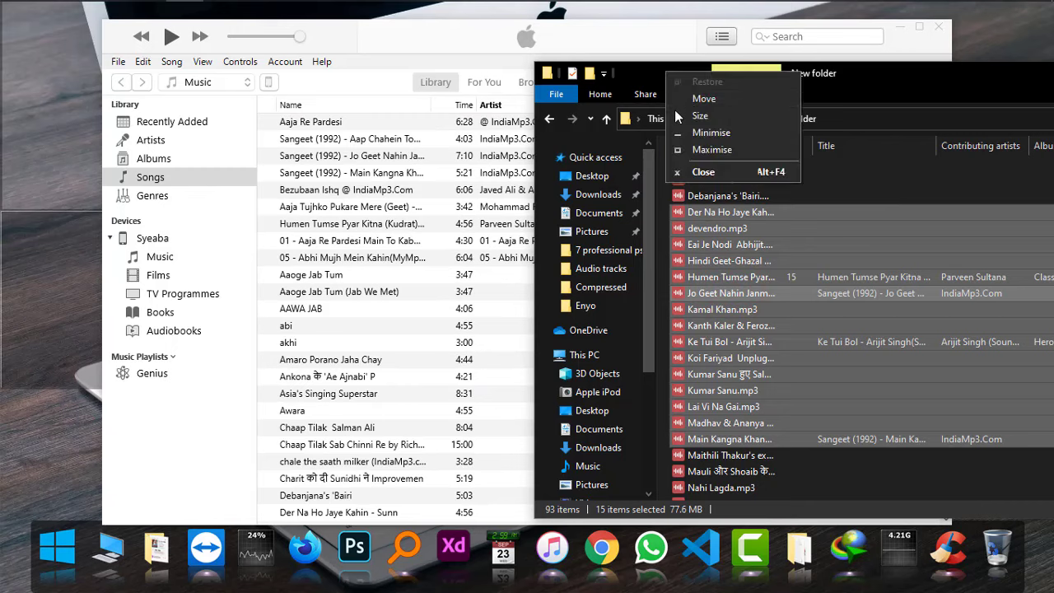
click(683, 133)
Step: Copy the whole song library, including the newly added tracks, to the iPod
click(508, 230)
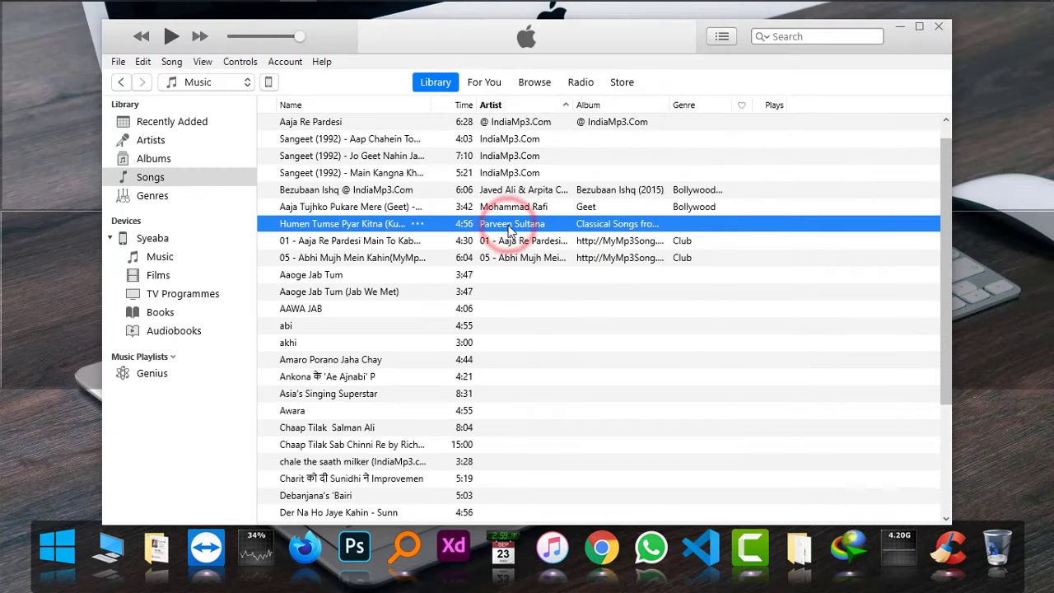
key(ctrl+a)
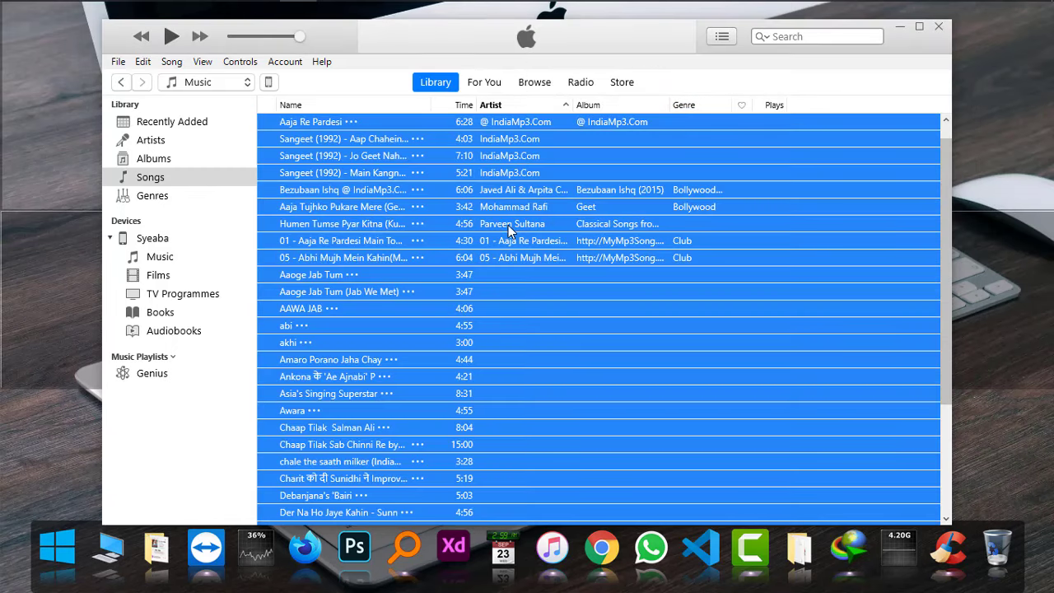
scroll(509, 231, up, 1)
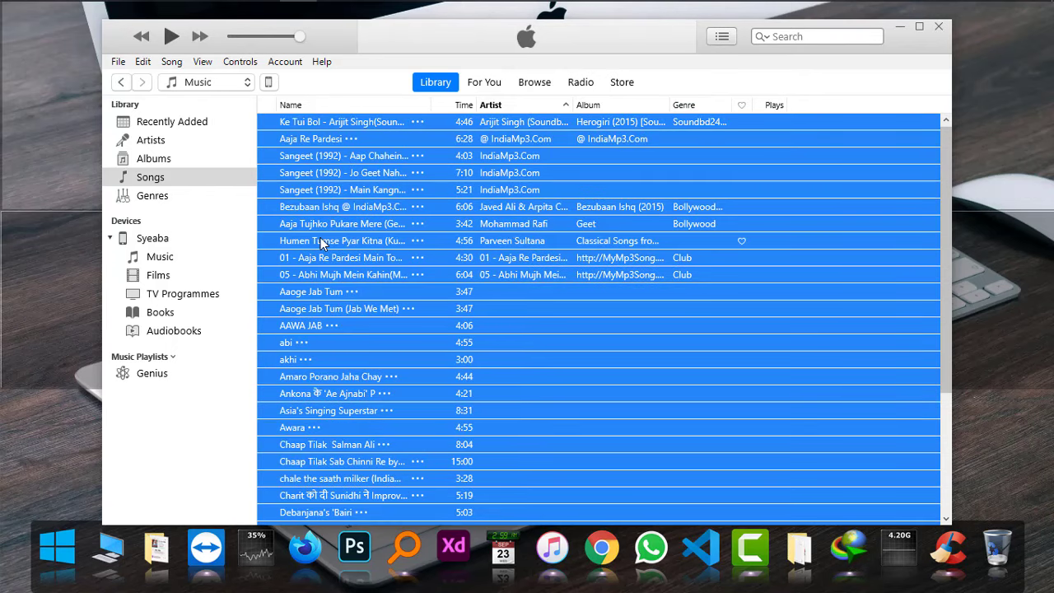
drag(321, 241, 208, 313)
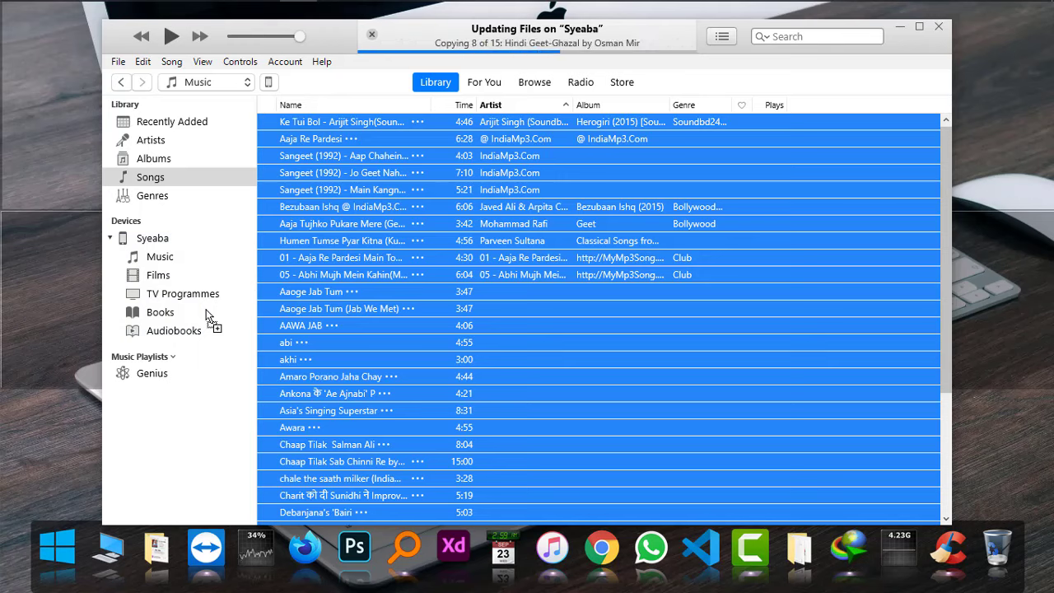
Step: Examine the iPod's music list to check that the newly added songs were copied
click(185, 260)
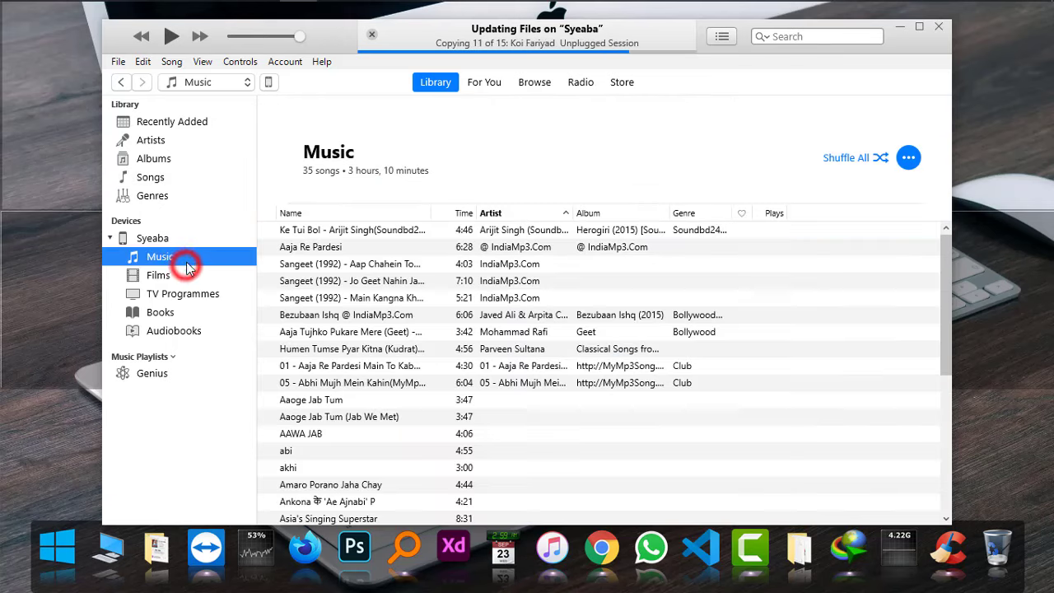
scroll(390, 354, down, 1)
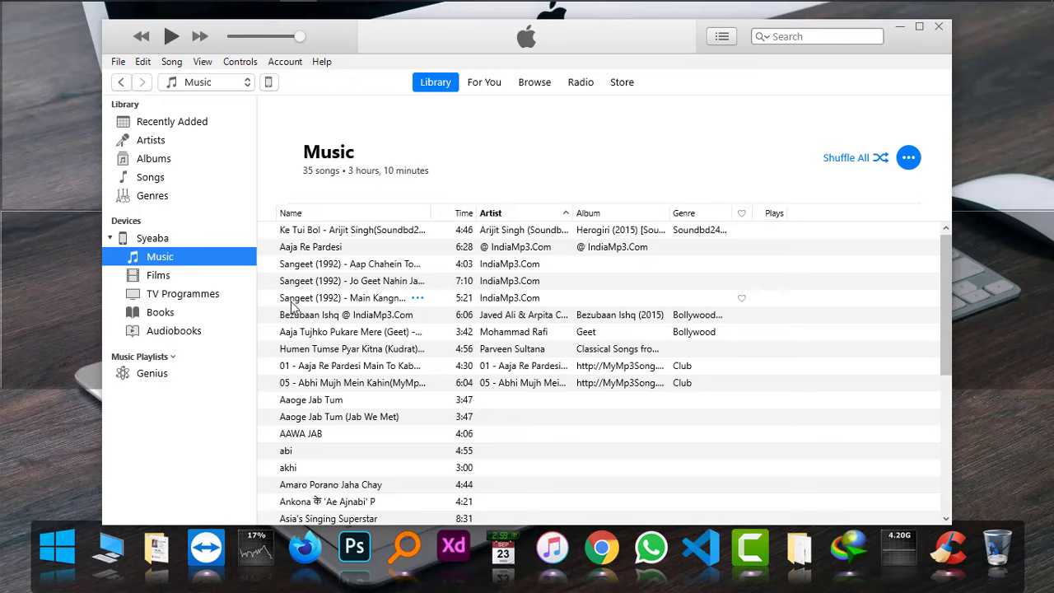
scroll(368, 366, down, 3)
scroll(368, 365, down, 1)
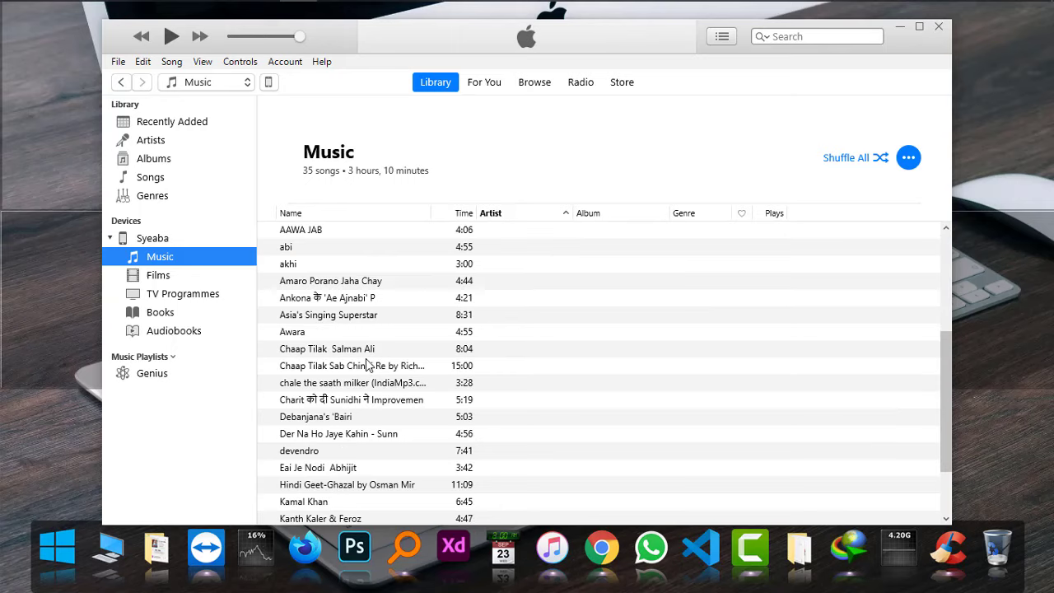
scroll(368, 366, down, 1)
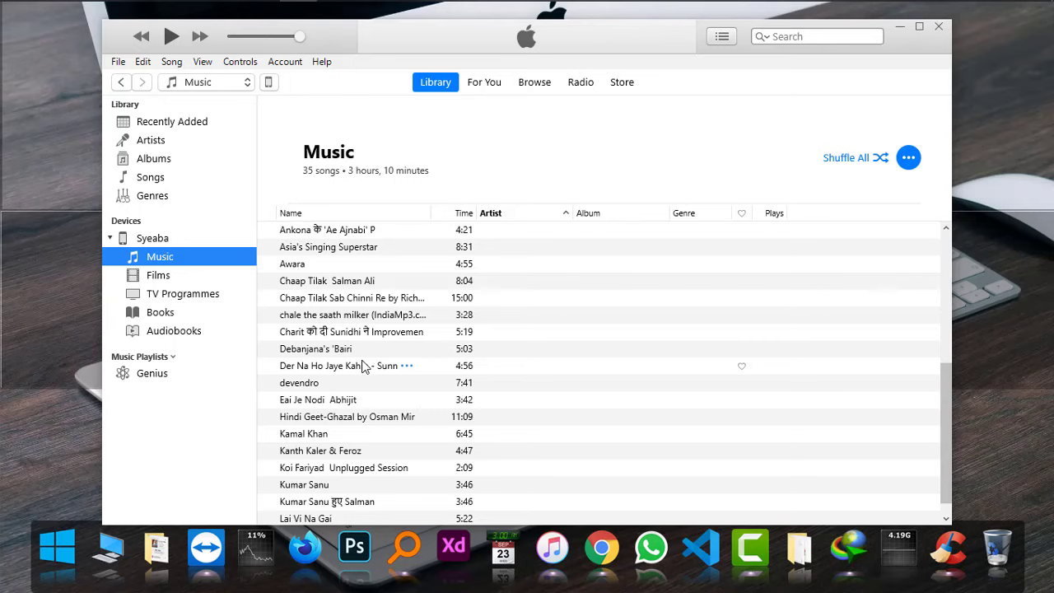
scroll(364, 367, up, 2)
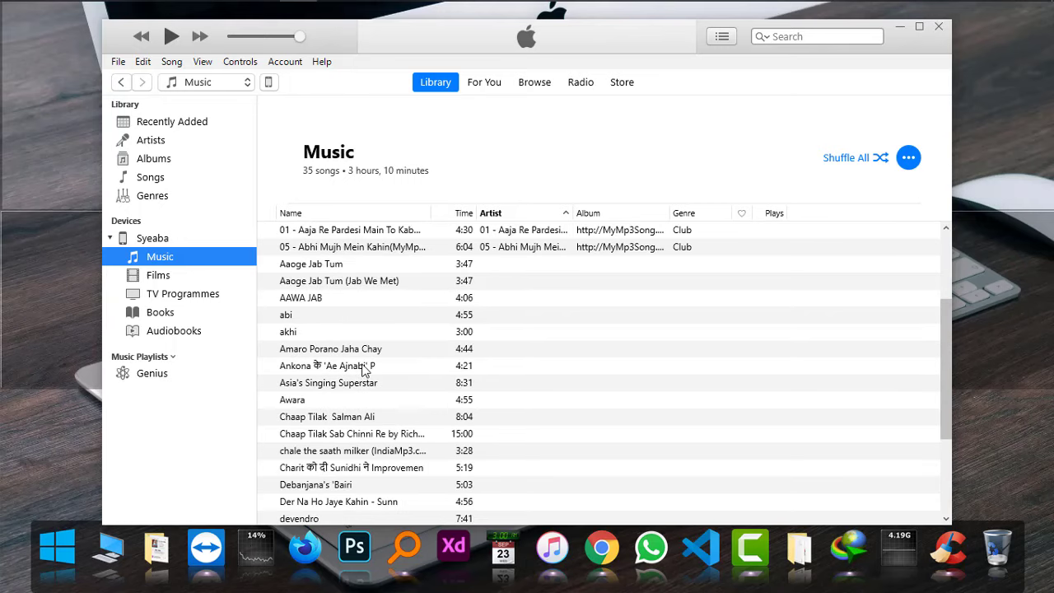